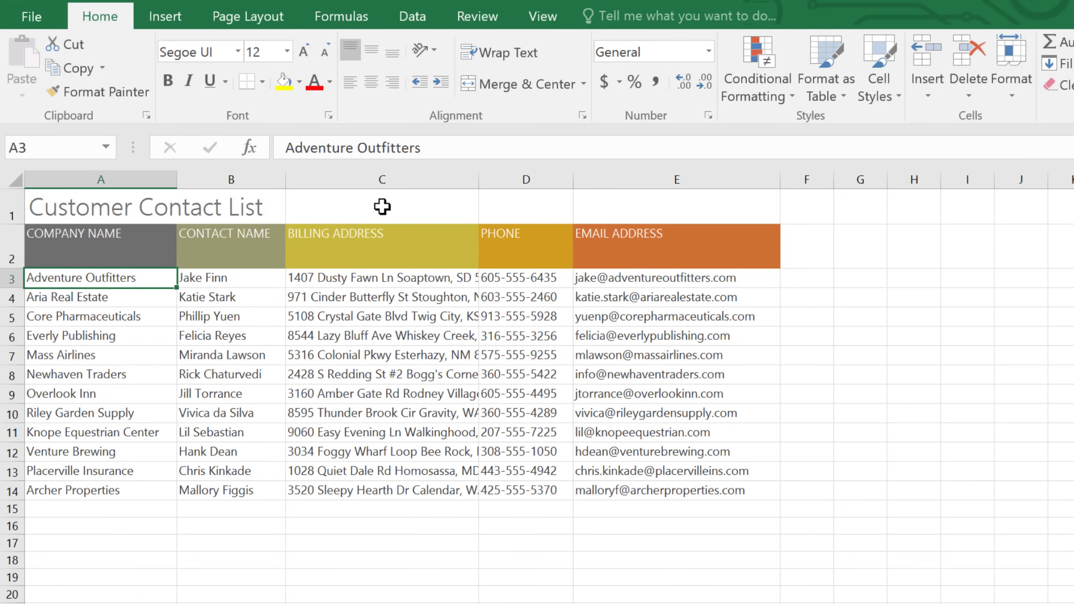
Widen column C and AutoFit it so every billing address shows in full.
click(384, 178)
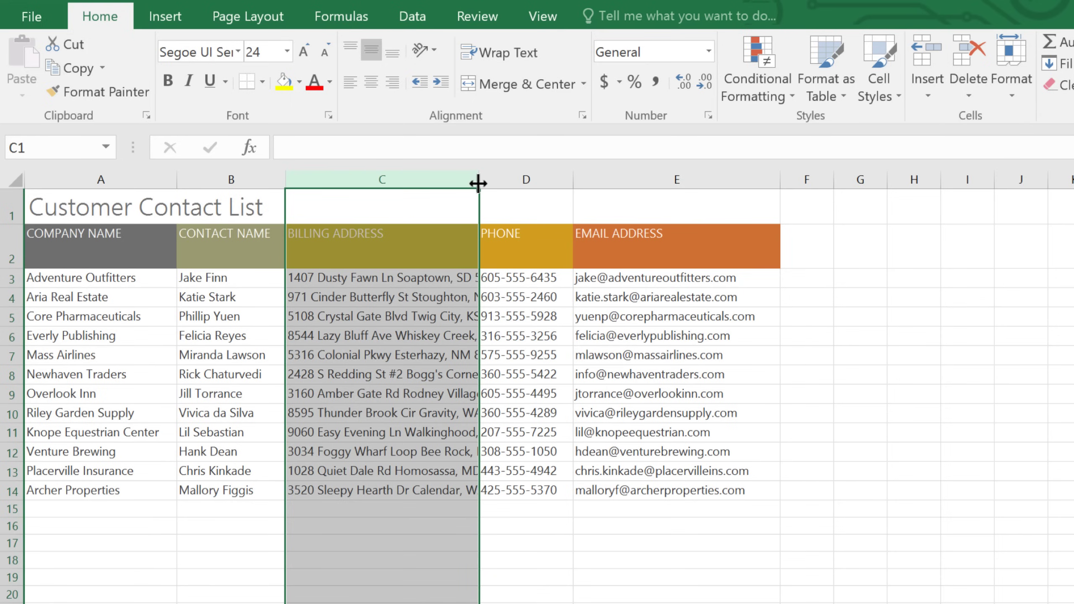
drag(478, 182, 682, 183)
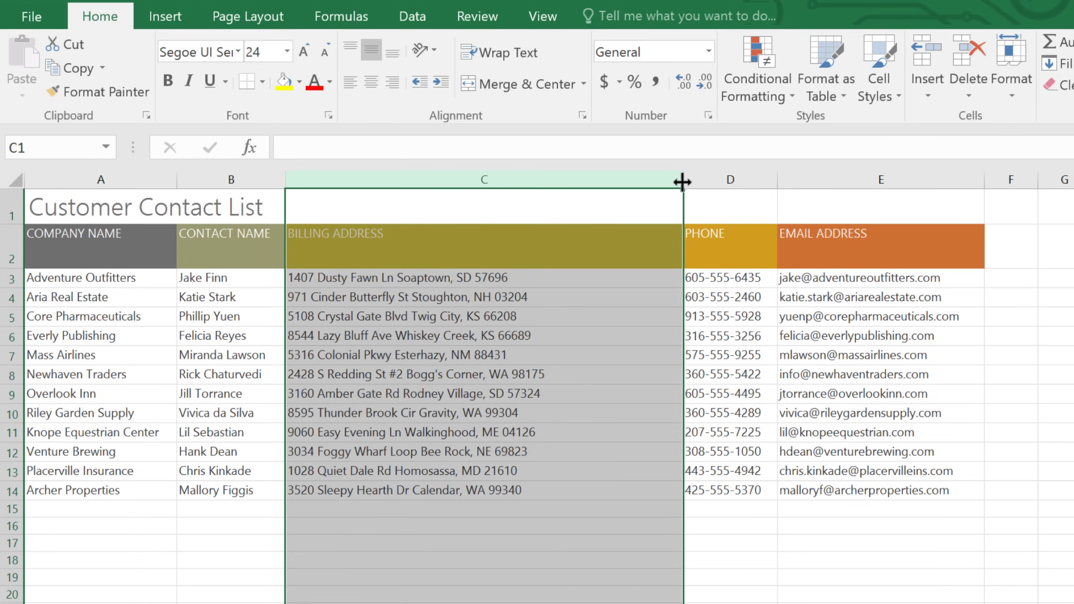
double_click(682, 182)
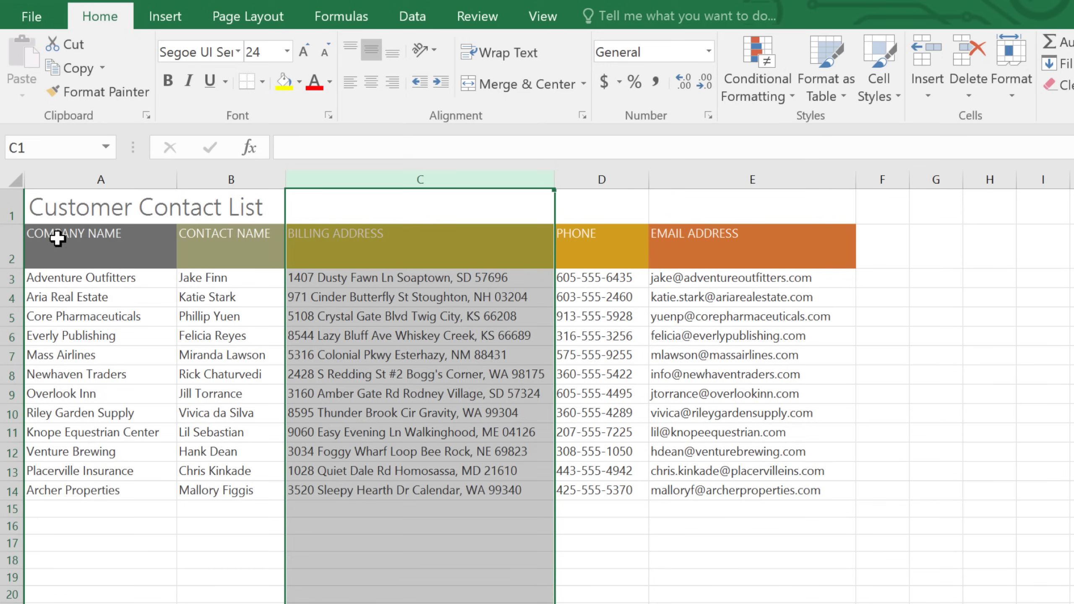
Select the whole sheet and set every row to a height of 28.50.
click(7, 242)
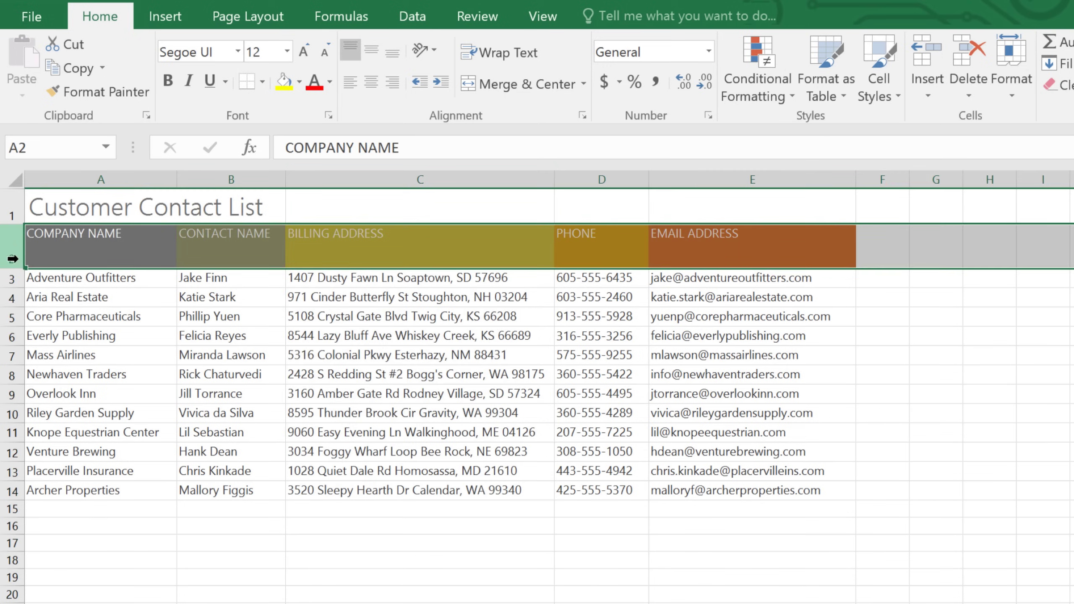
drag(12, 268, 17, 244)
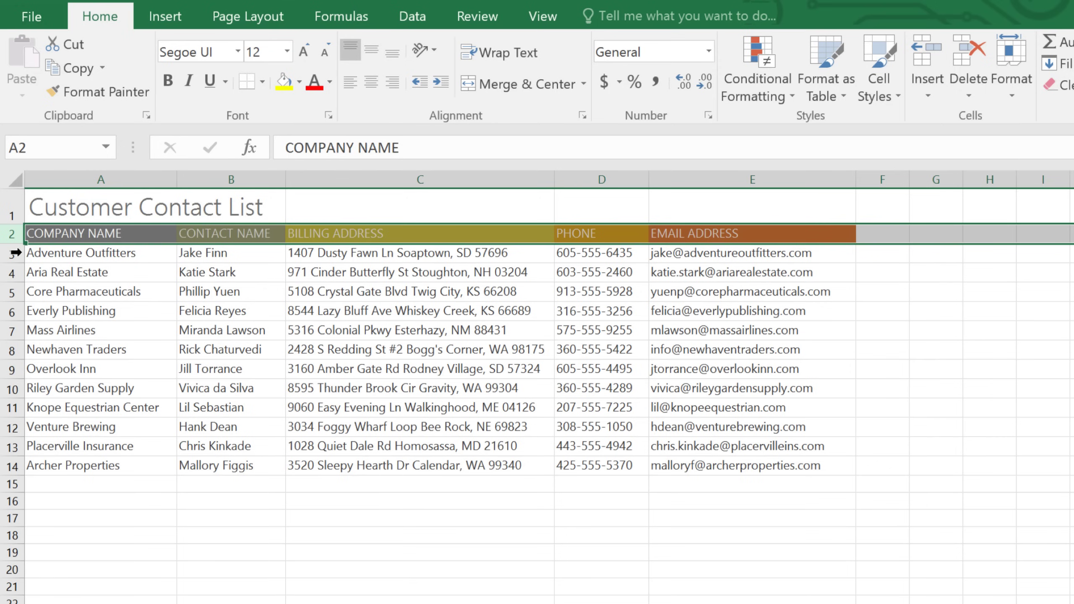
click(15, 175)
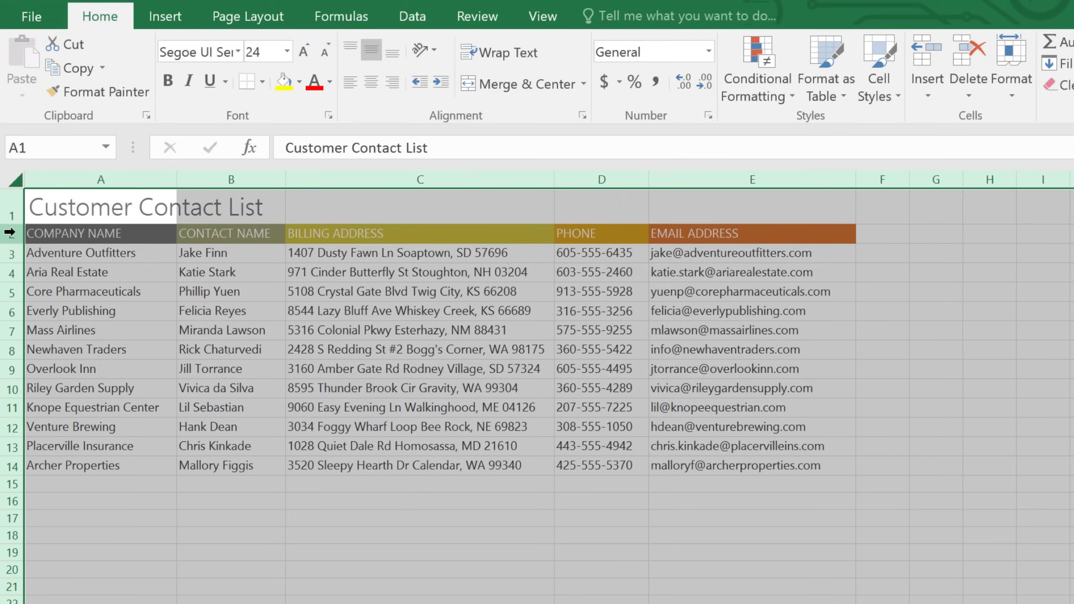
drag(13, 225, 15, 262)
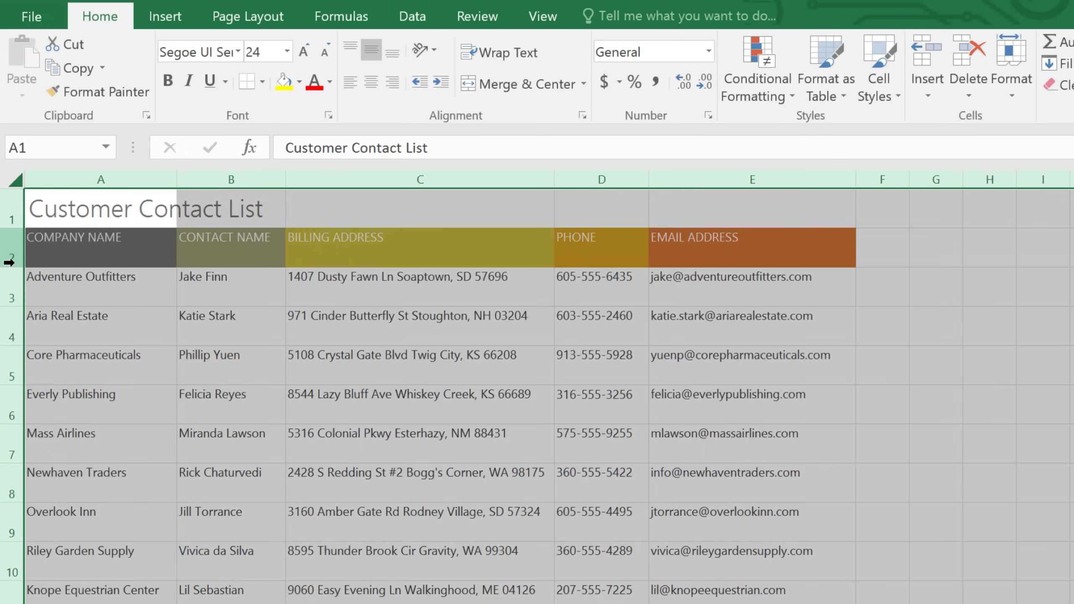
Insert a new row 5 above Core Pharmaceuticals and enter 'Bishop Research' in A5.
click(13, 324)
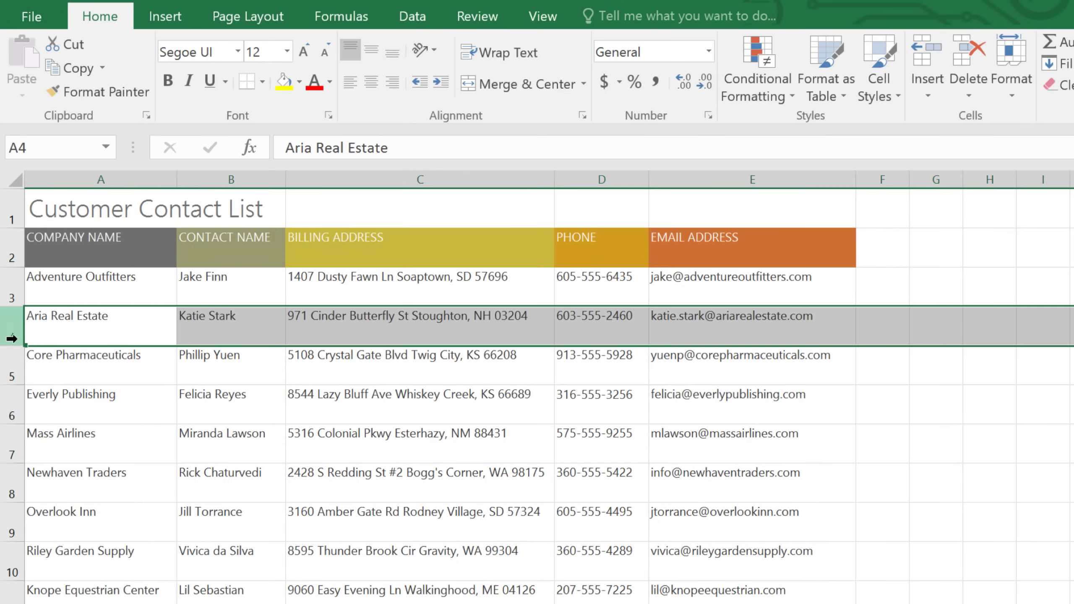
click(11, 360)
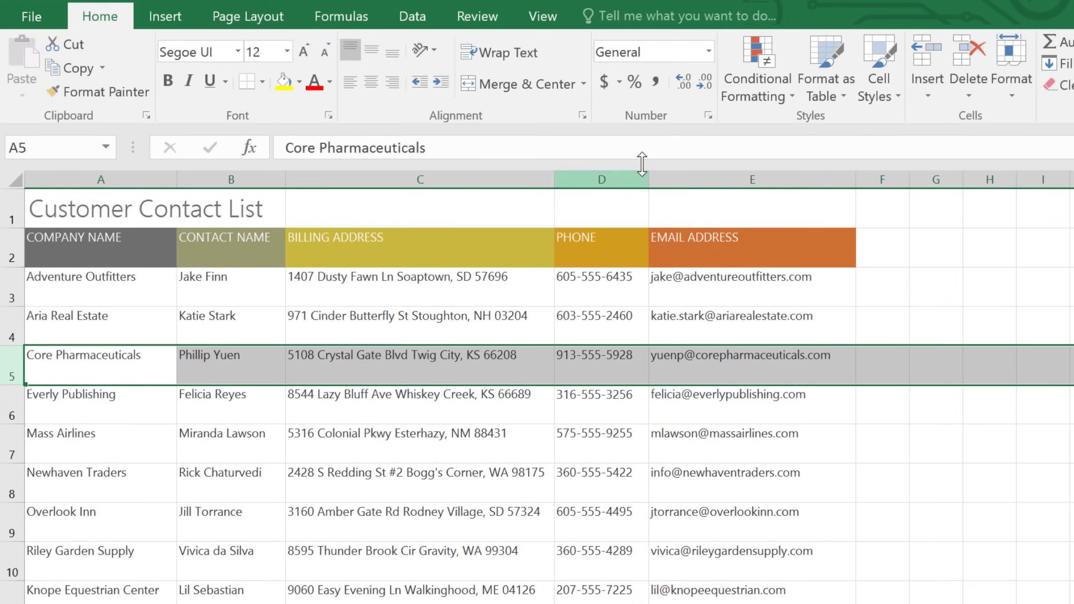
click(917, 67)
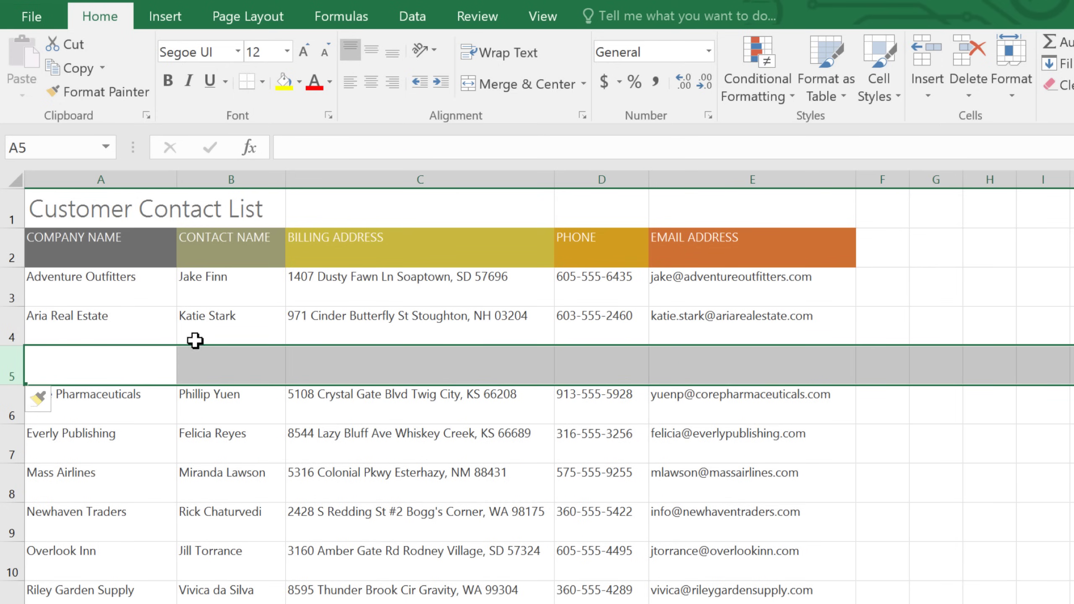
click(64, 363)
text(Bi)
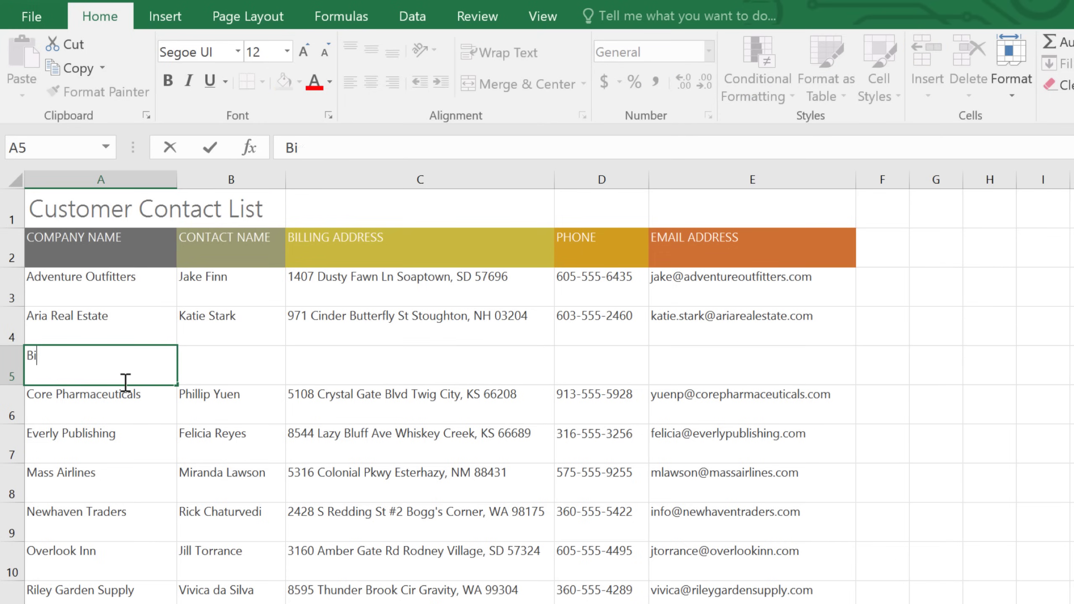
text(shop Research)
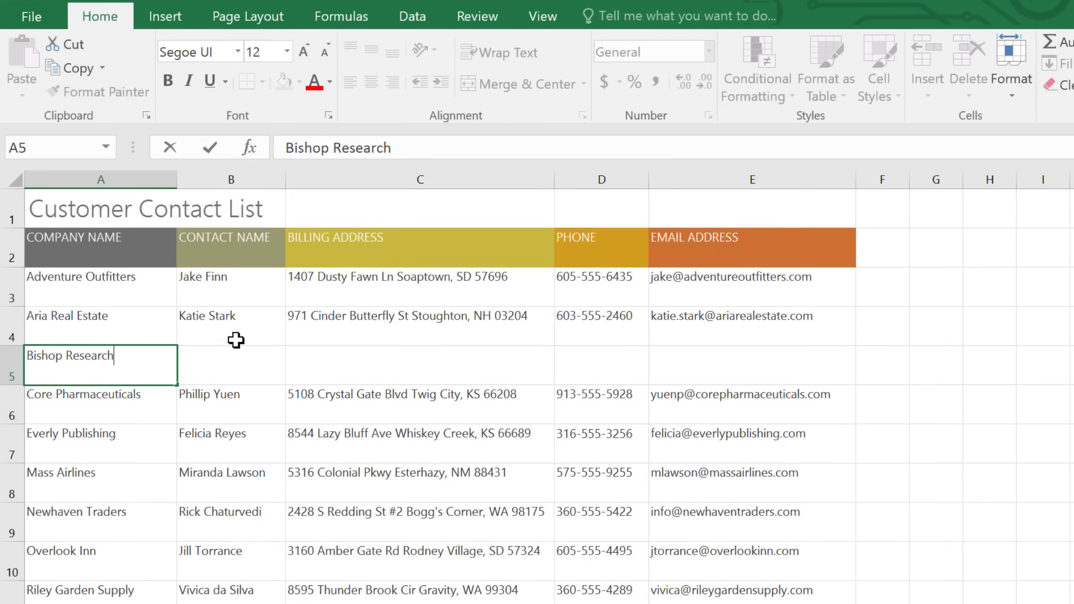
click(693, 180)
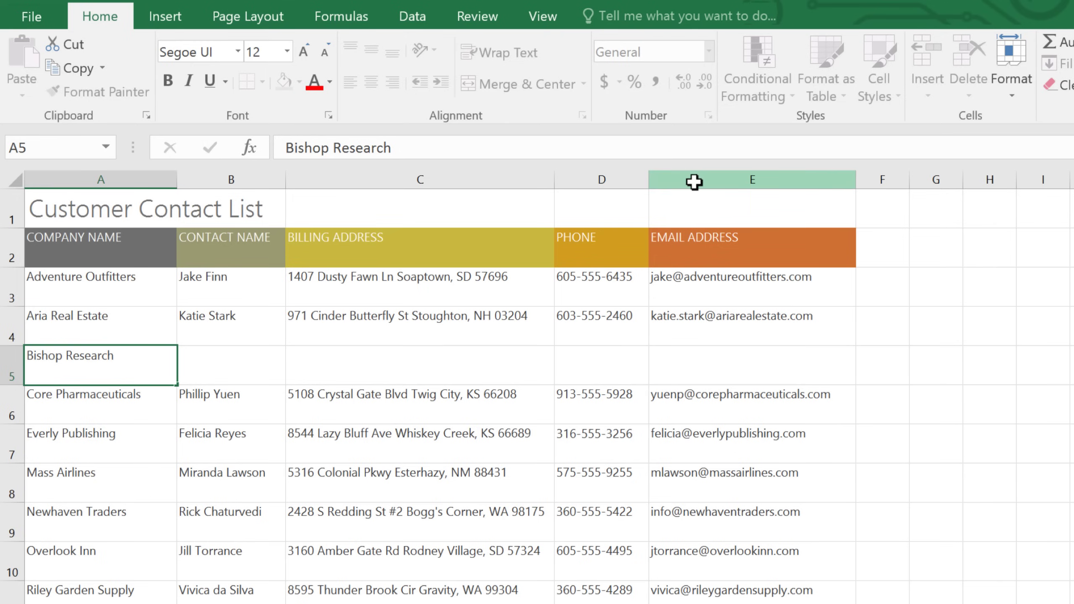
Insert a new column before EMAIL ADDRESS and give it the heading 'FAX' in E2.
click(694, 181)
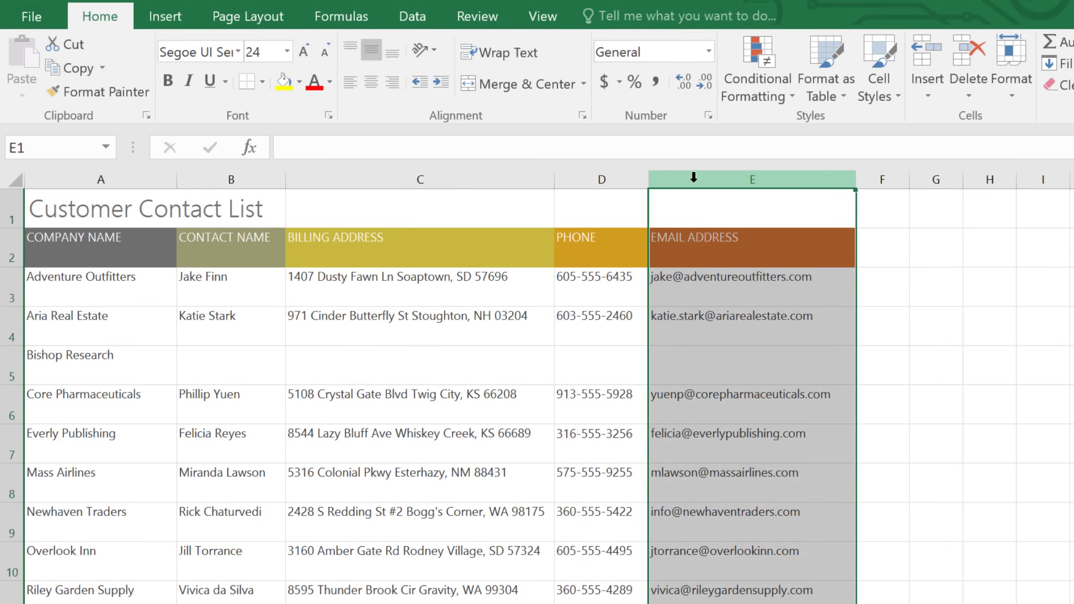
click(915, 61)
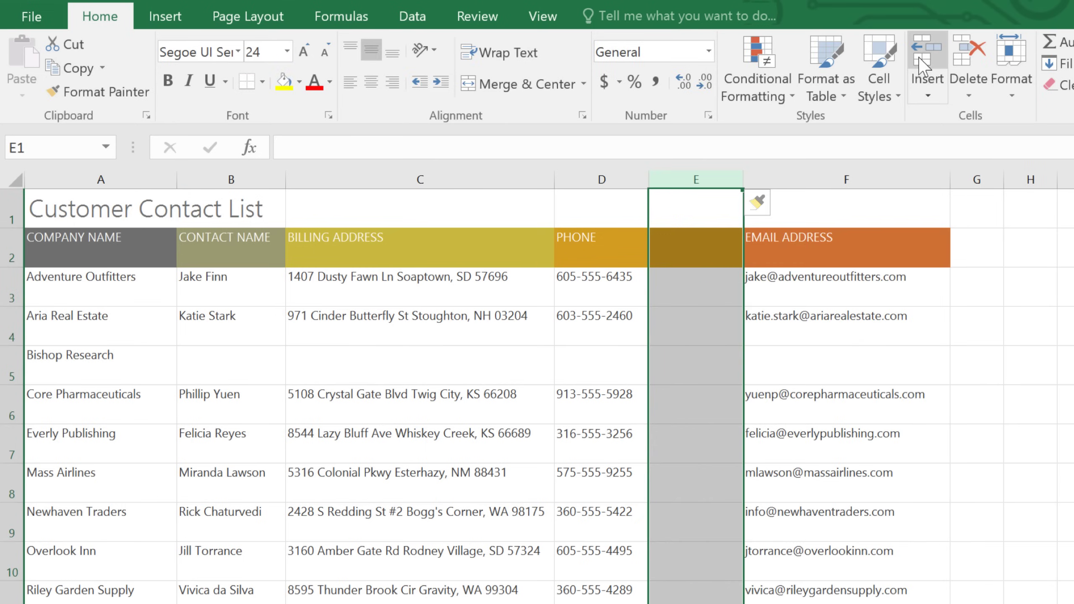
click(727, 202)
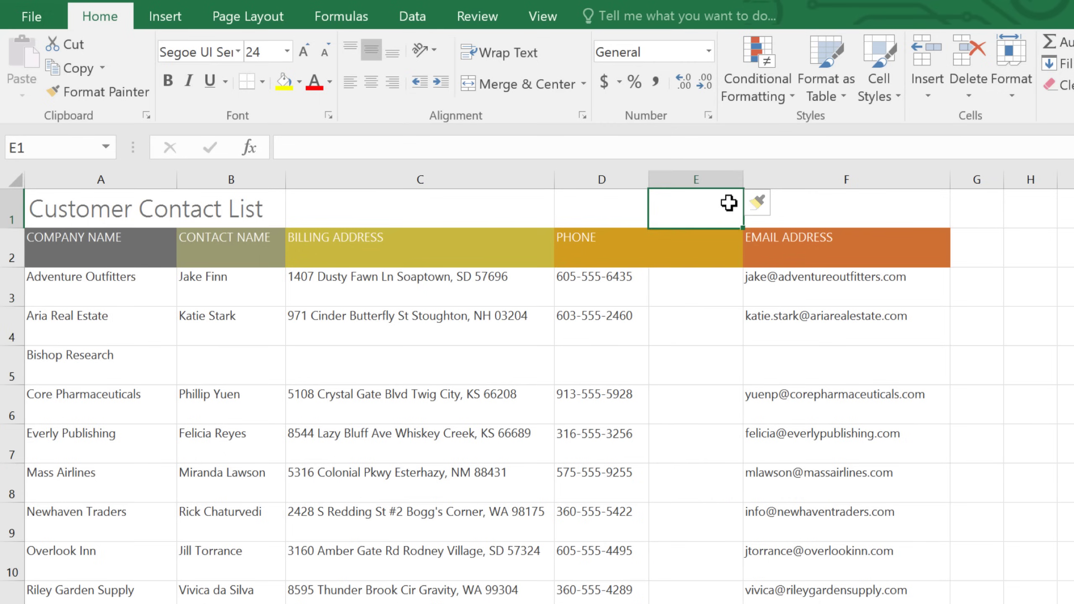
click(731, 237)
text(FAX)
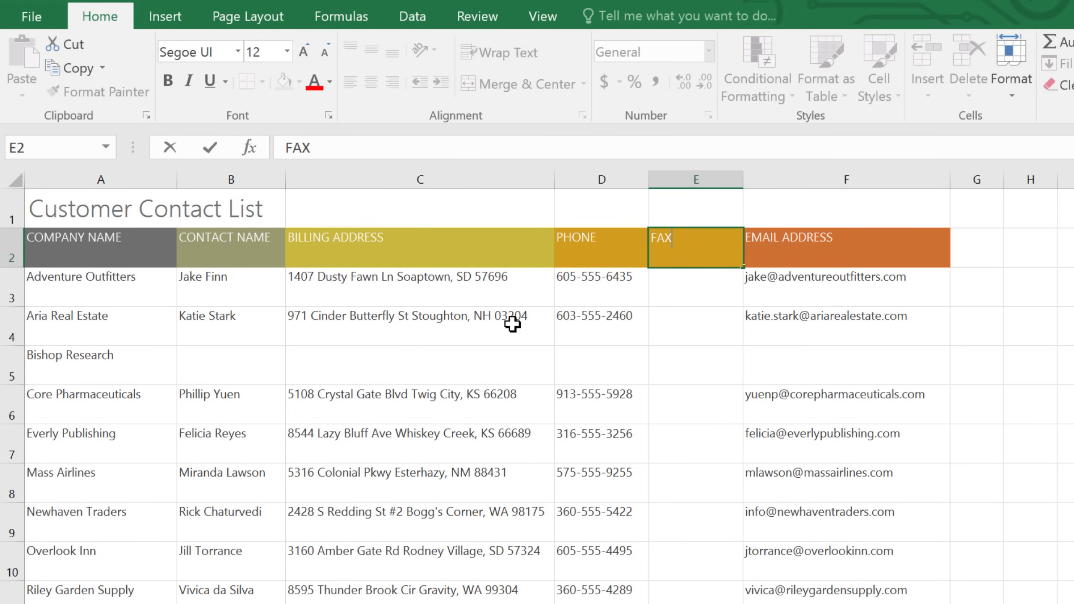
Delete row 9, the Newhaven Traders entry, so Overlook Inn moves up.
click(16, 523)
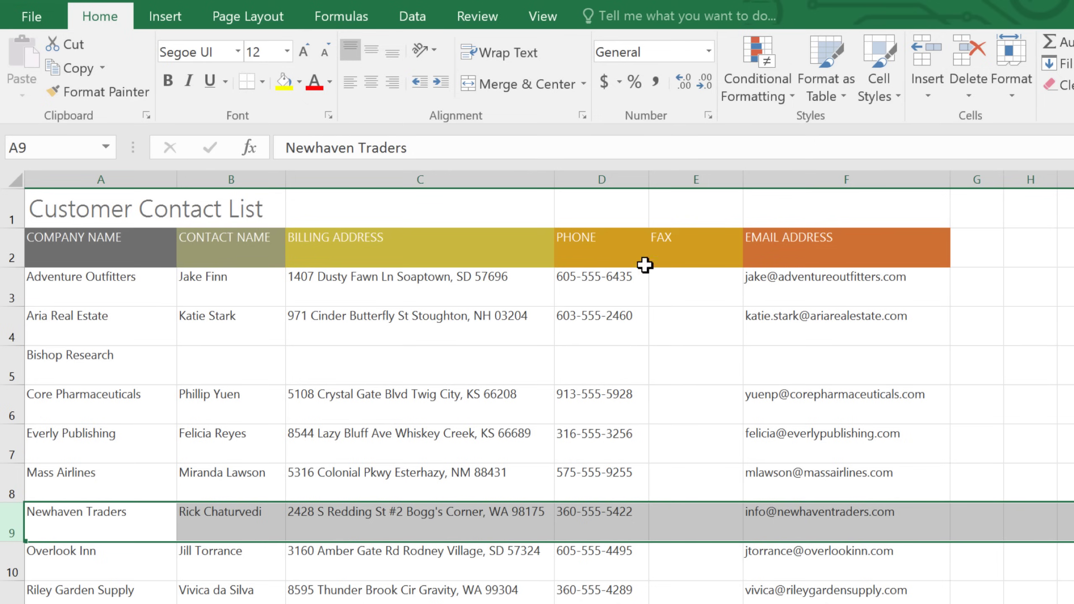
click(960, 64)
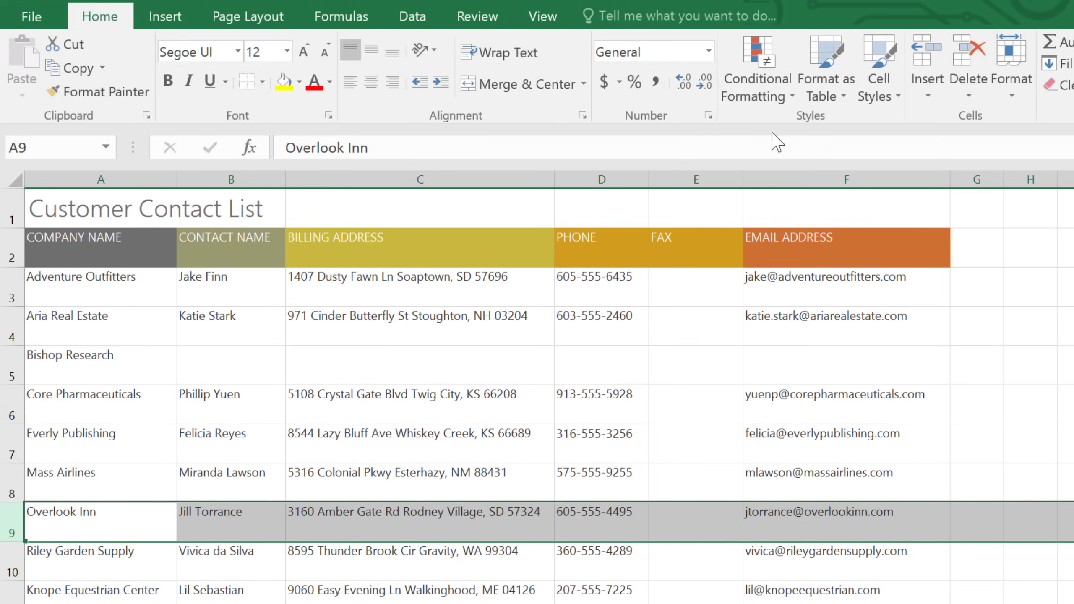
Cut the PHONE column and insert it after FAX, just before EMAIL ADDRESS.
click(596, 174)
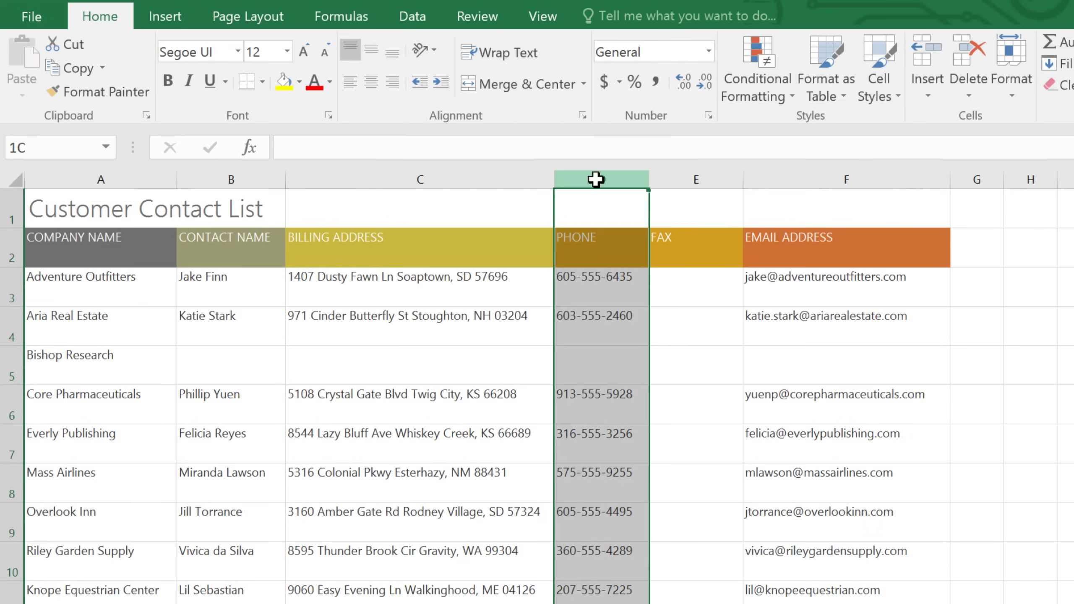
click(78, 44)
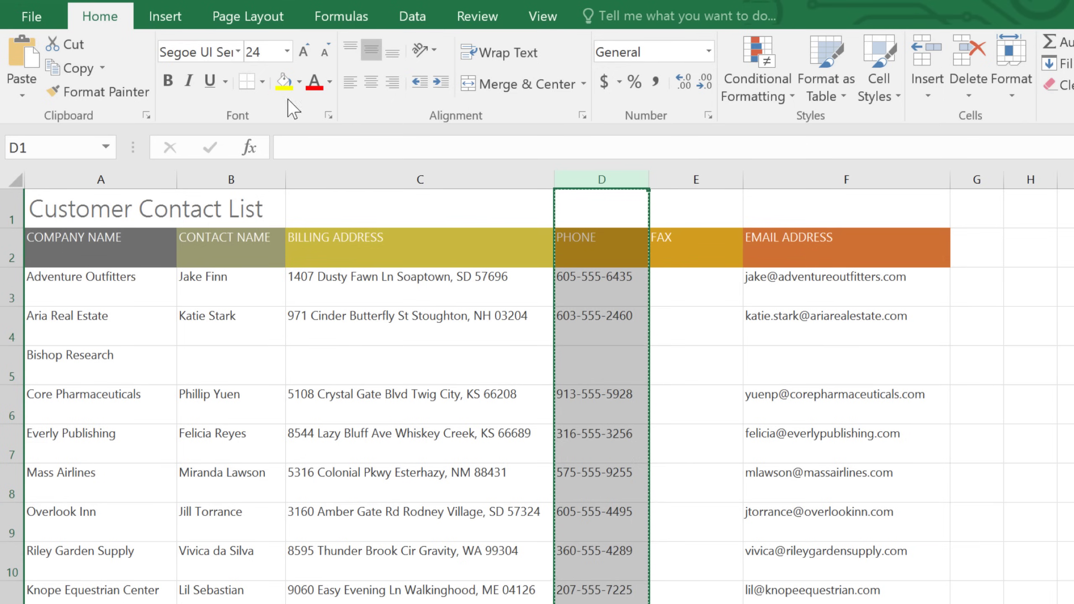
click(790, 173)
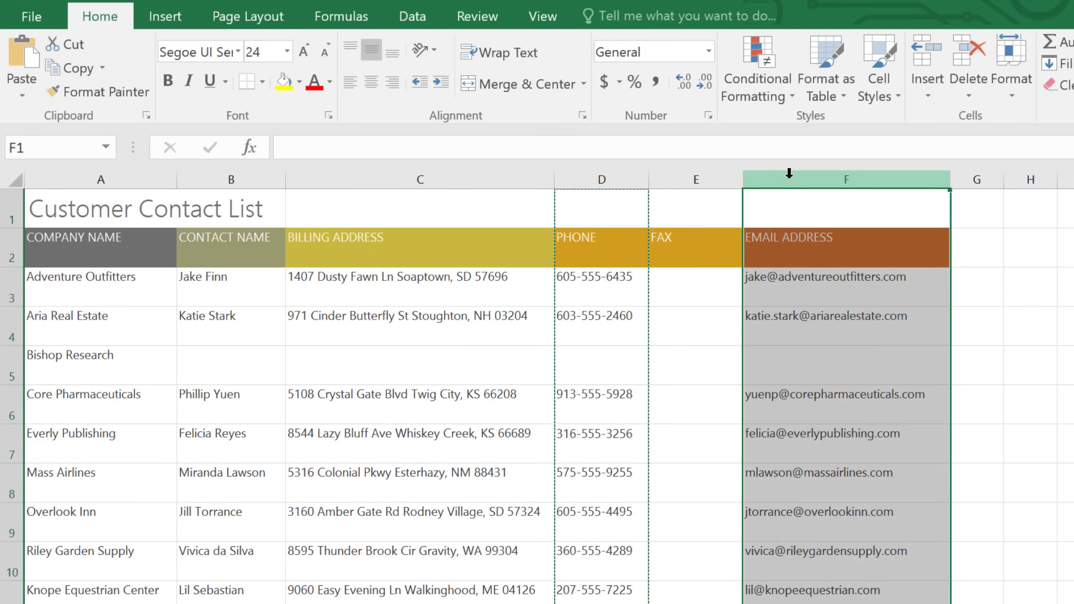
click(929, 95)
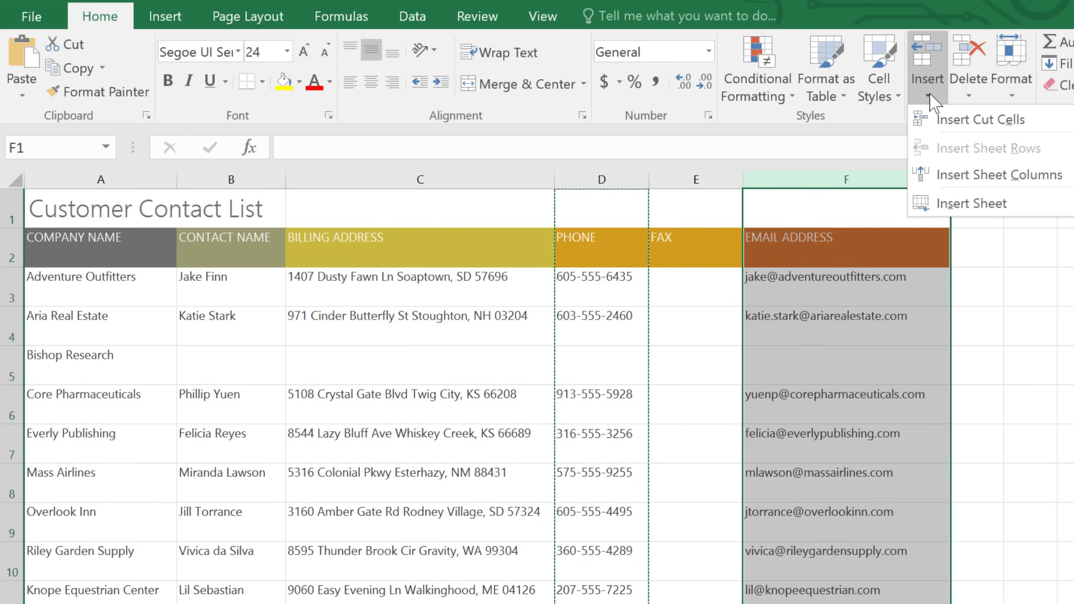
click(937, 124)
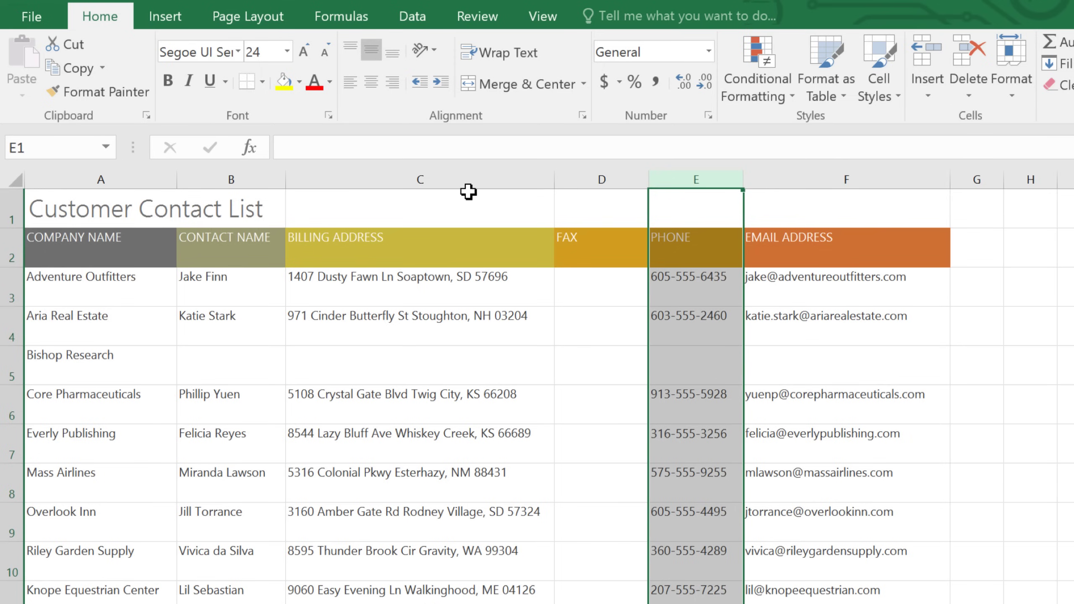
drag(416, 174, 696, 182)
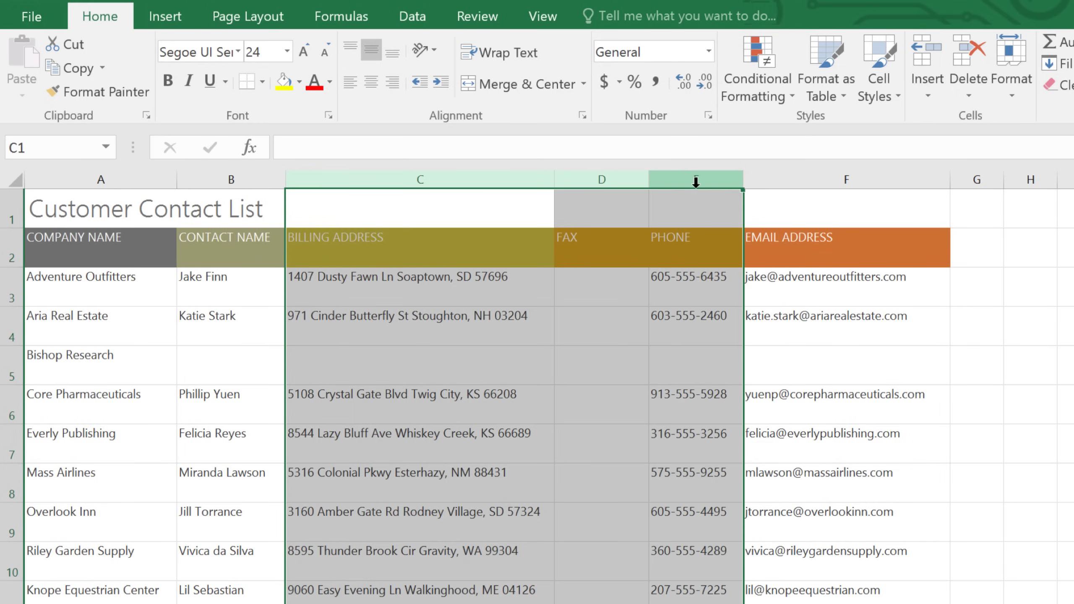
right_click(696, 202)
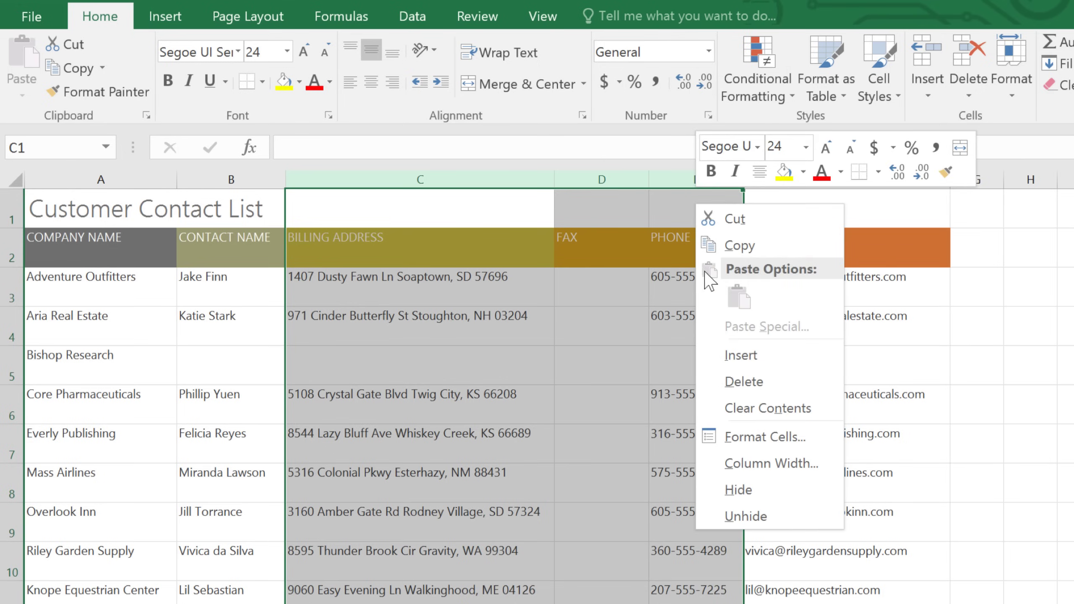
click(711, 486)
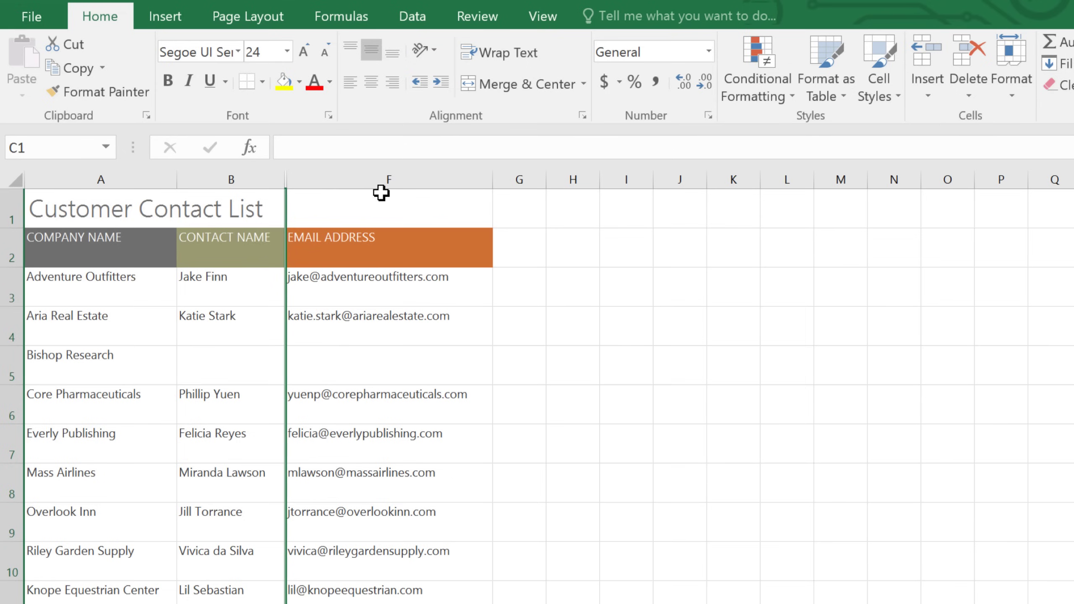
drag(251, 178, 357, 172)
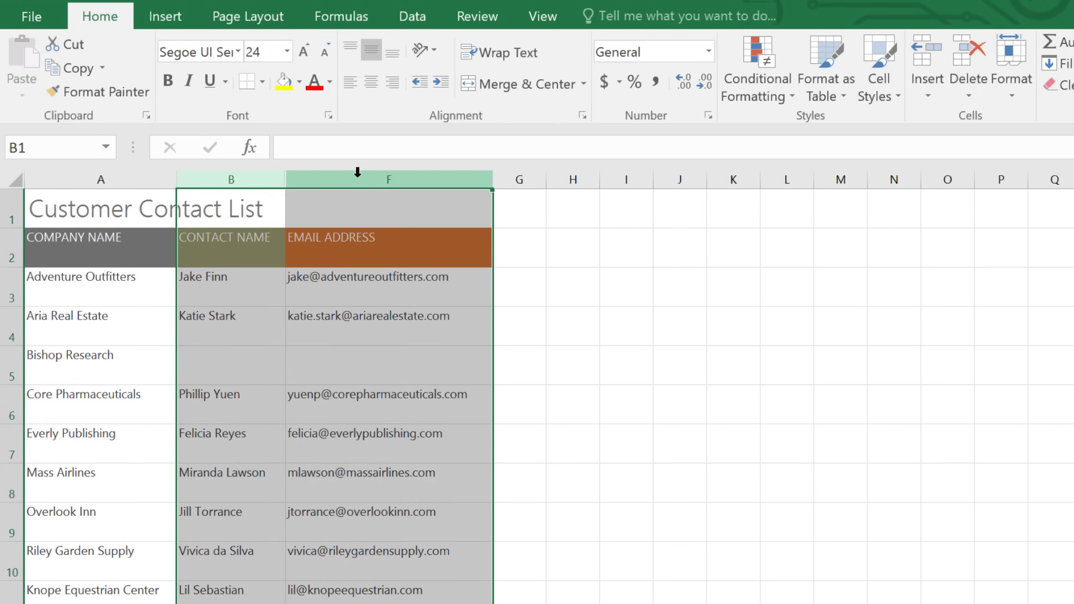
right_click(355, 215)
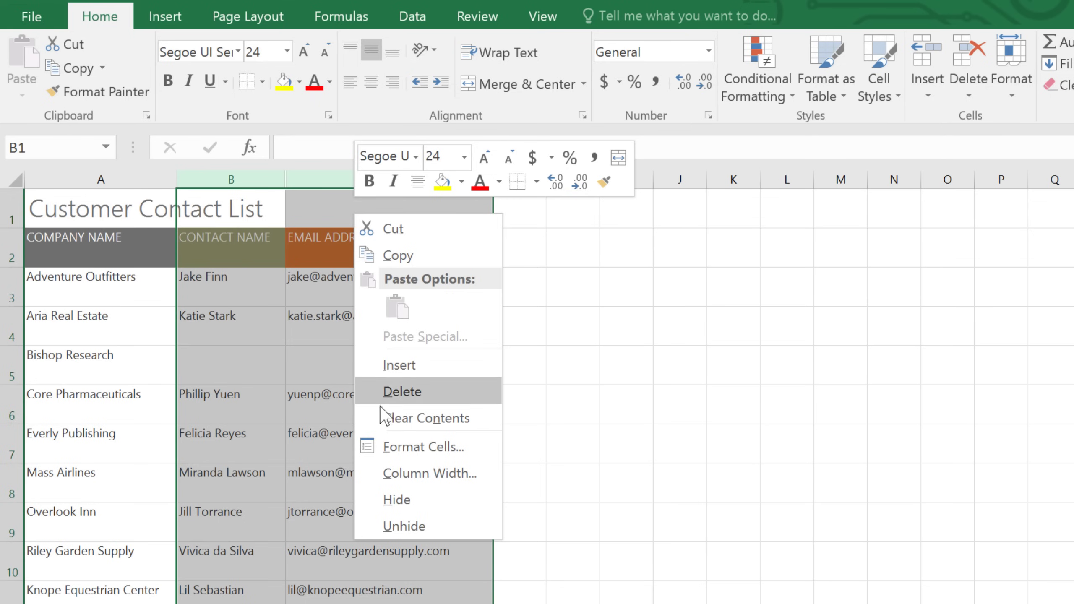
click(372, 524)
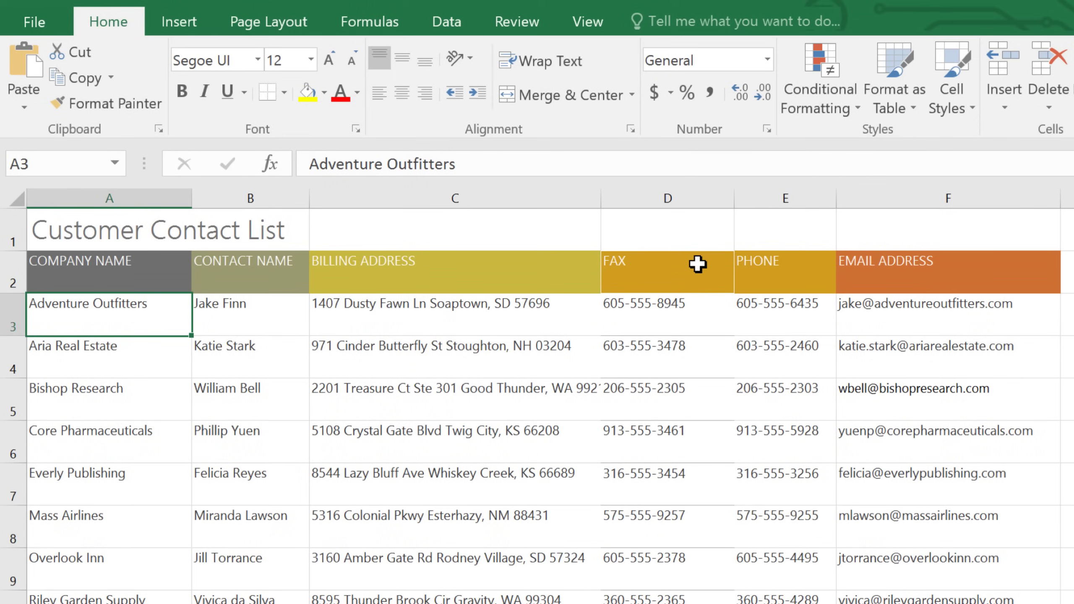
Narrow column C and wrap each billing address onto two lines.
click(549, 199)
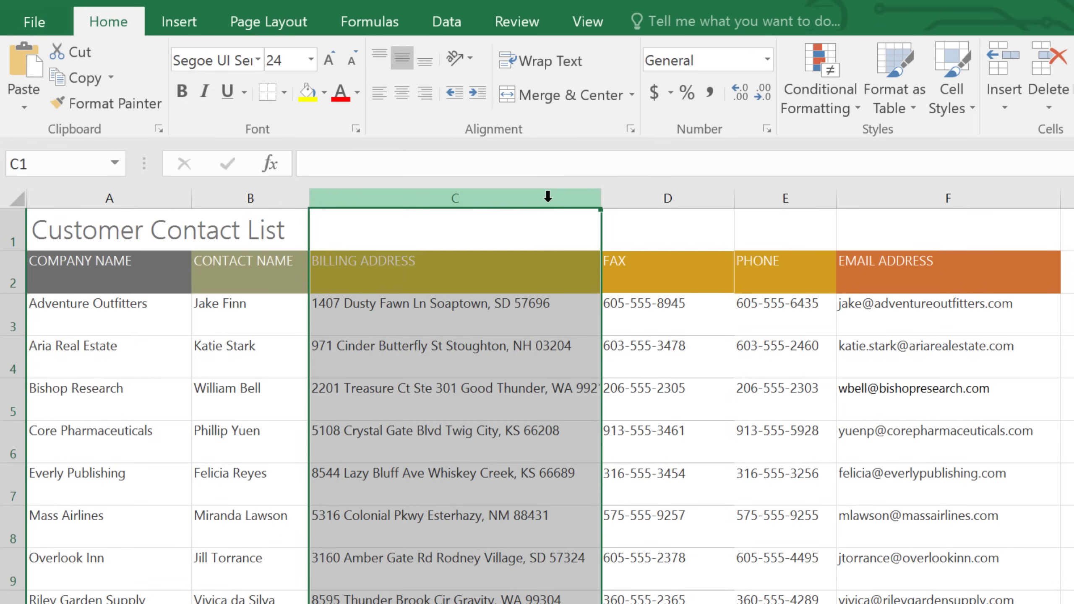
drag(601, 204, 452, 203)
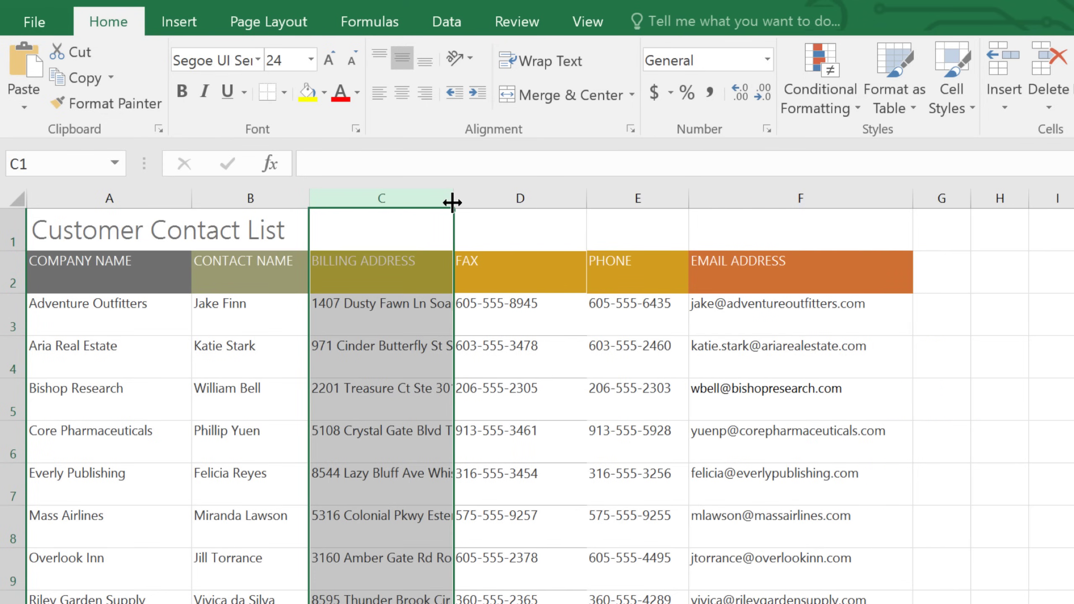
click(583, 71)
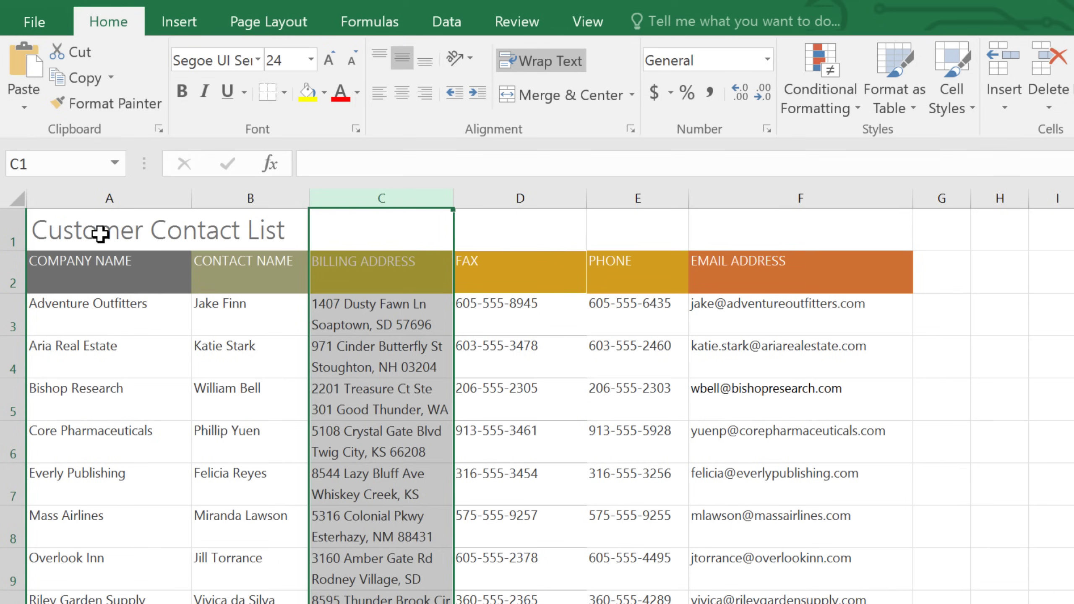
Merge and center the 'Customer Contact List' title across A1:F1, then select headers A2:F2.
drag(100, 234, 748, 233)
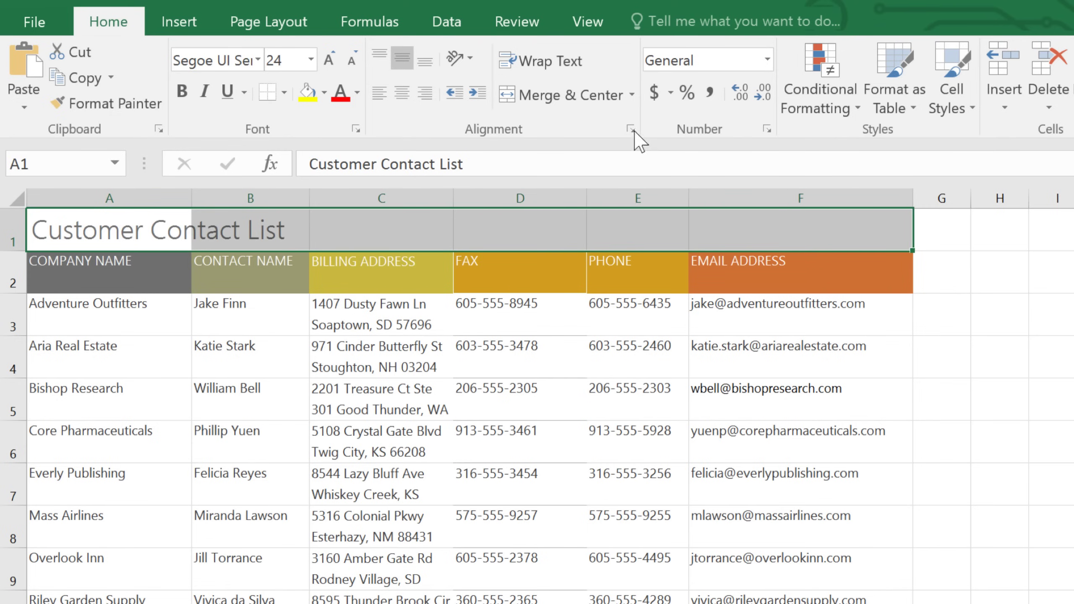
click(607, 96)
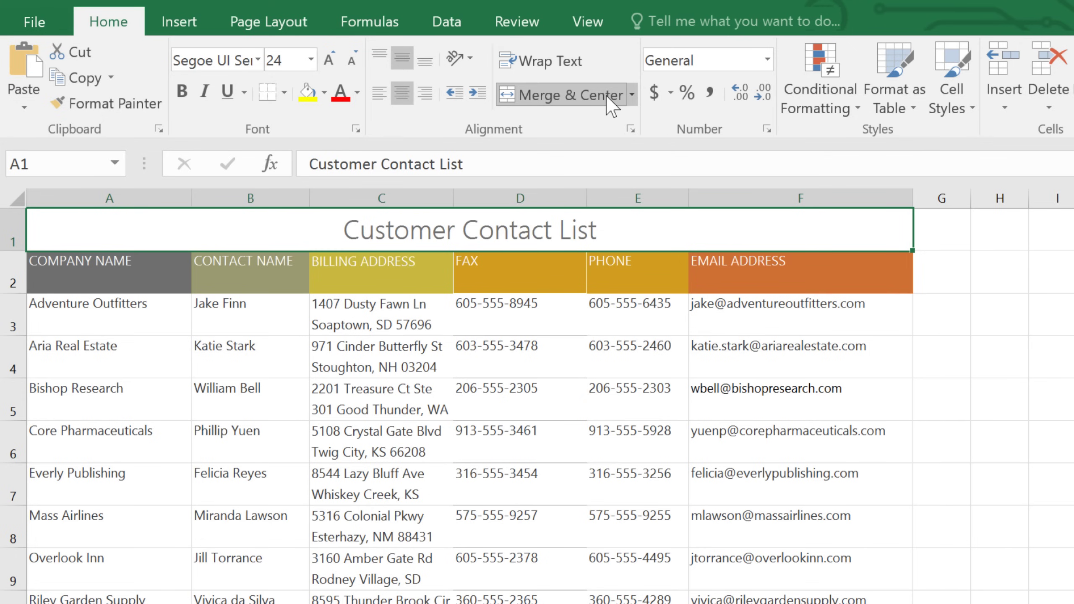
click(632, 95)
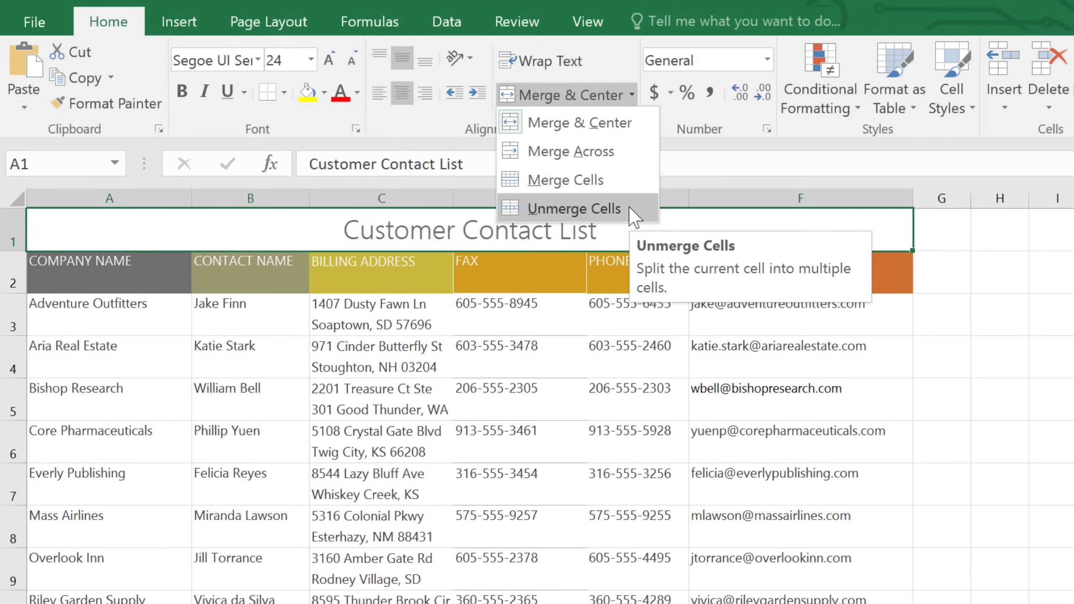
click(575, 231)
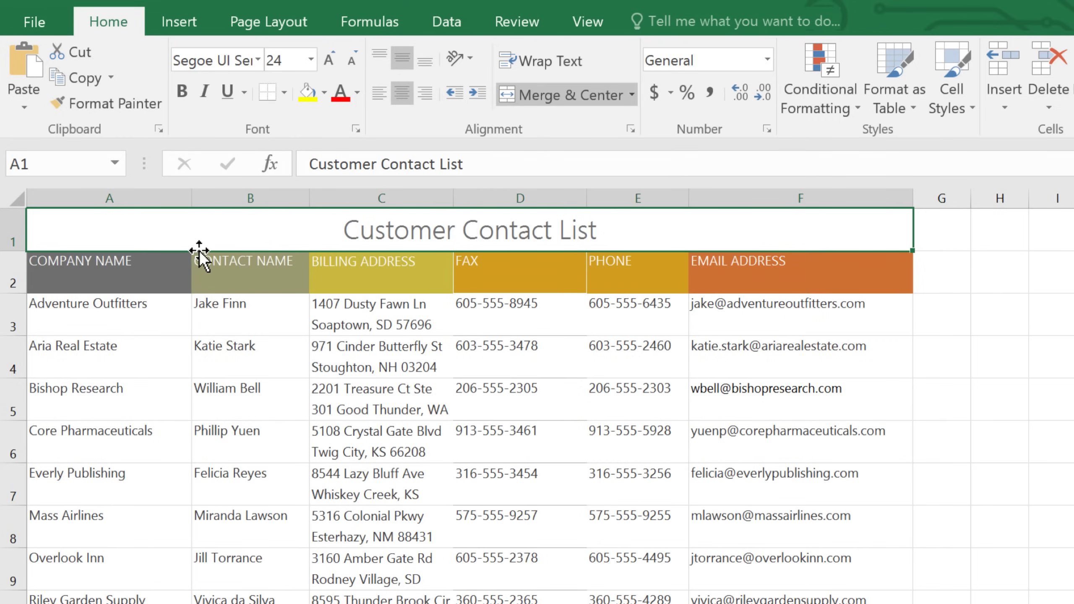
click(120, 277)
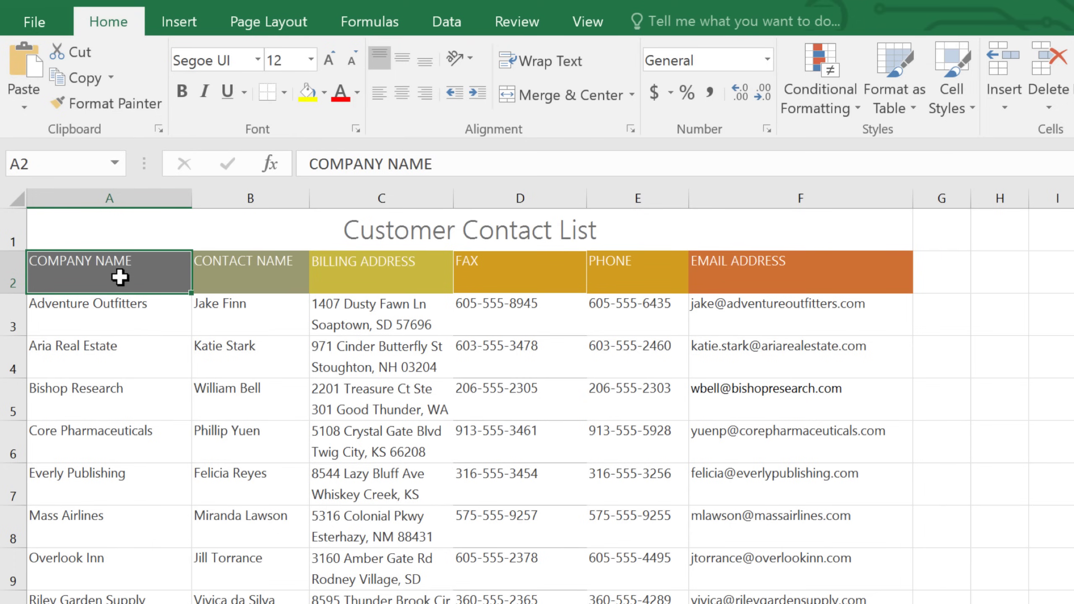
drag(119, 277, 864, 280)
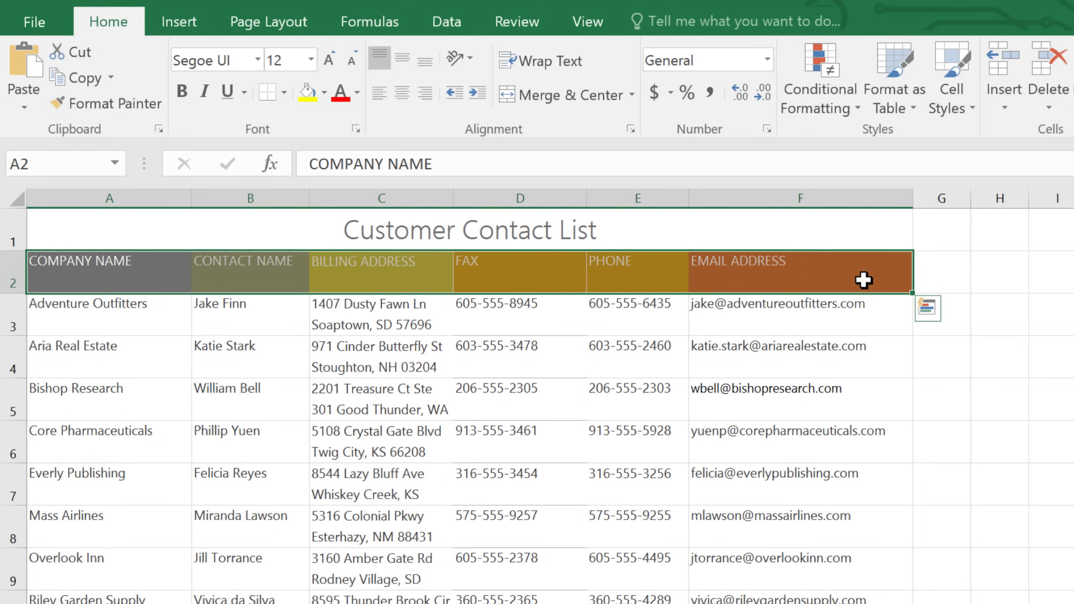